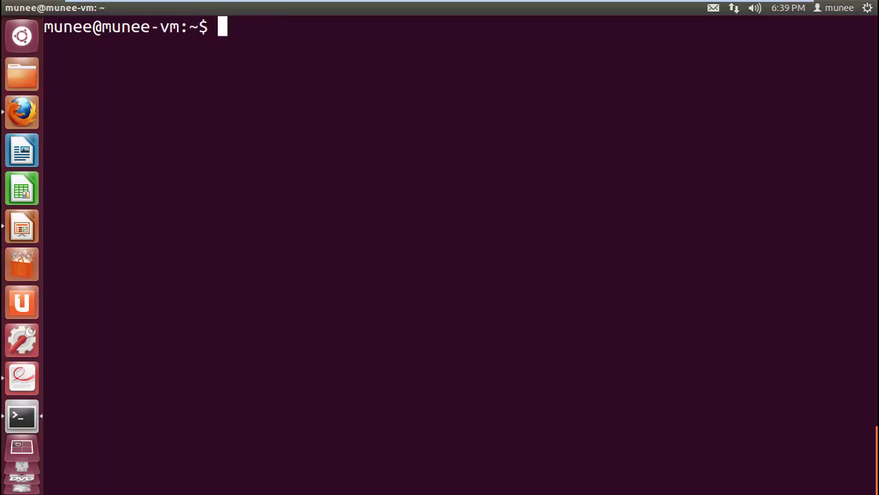
# Install the dosbox package with sudo apt-get in the terminal.
pyautogui.press('Up')
pyautogui.press('Up')
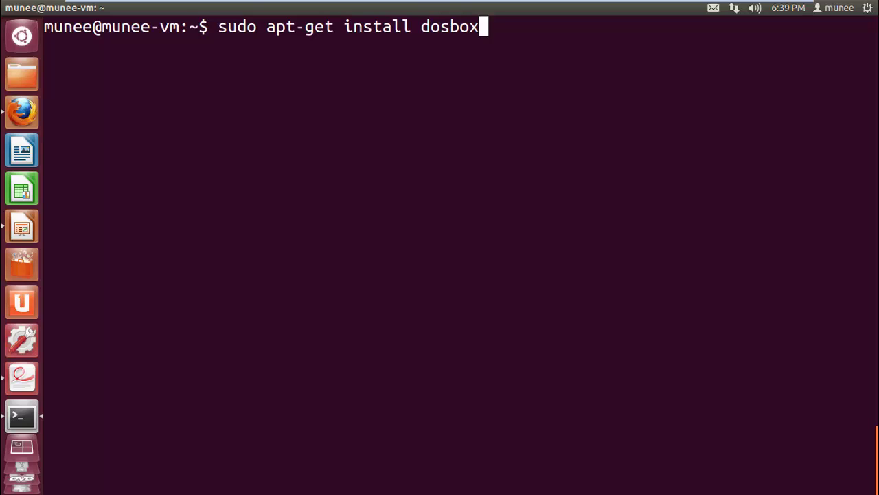
pyautogui.press('Return')
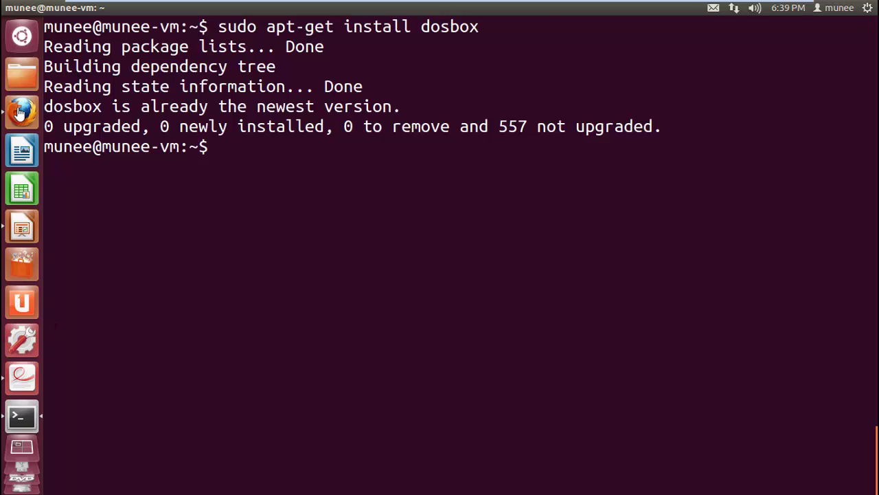
# Switch to Firefox and download the MASM archive from the course page's Lab section.
pyautogui.click(22, 110)
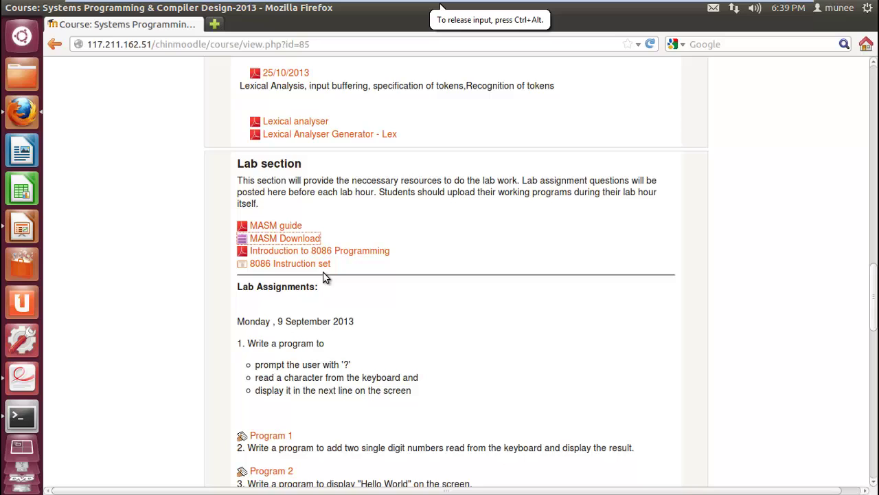
pyautogui.click(313, 239)
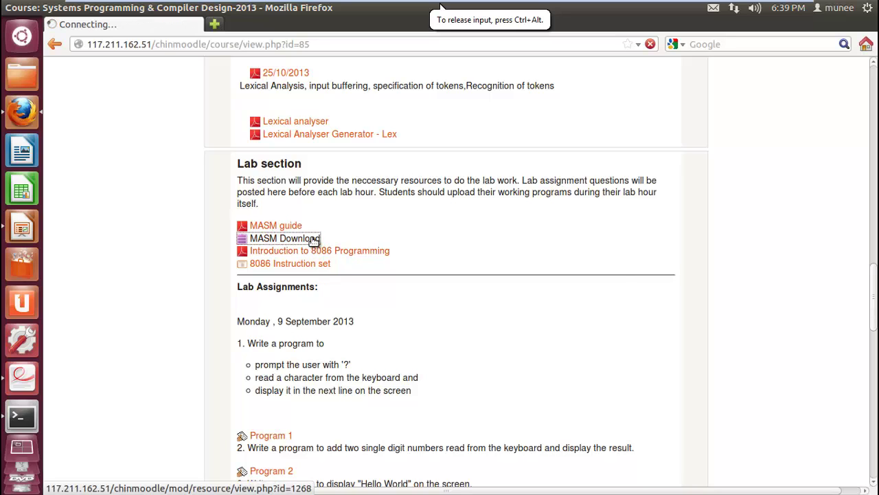
pyautogui.click(577, 347)
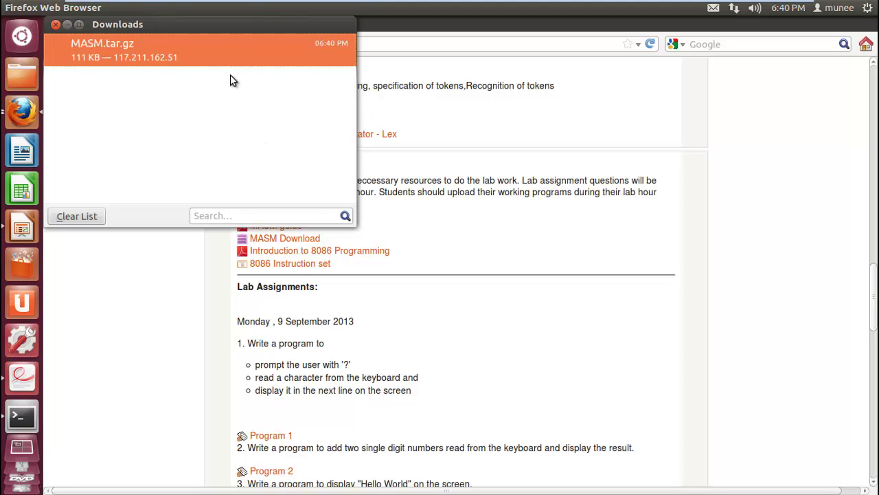
# Show the downloaded MASM.tar.gz in its containing folder and extract the archive there.
pyautogui.rightClick(230, 56)
pyautogui.click(266, 79)
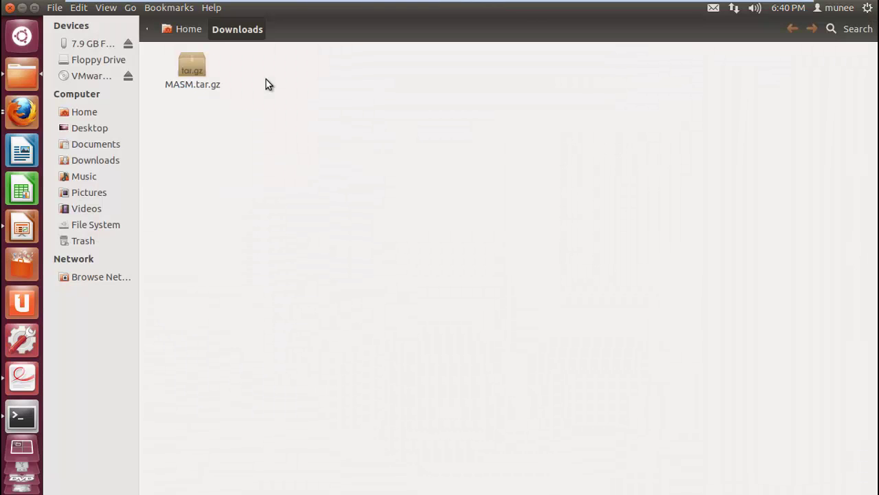
pyautogui.rightClick(199, 68)
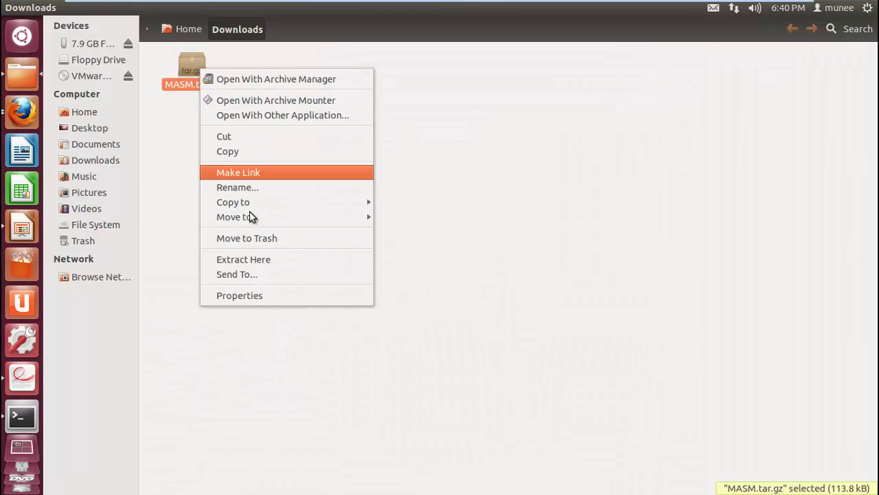
pyautogui.click(251, 259)
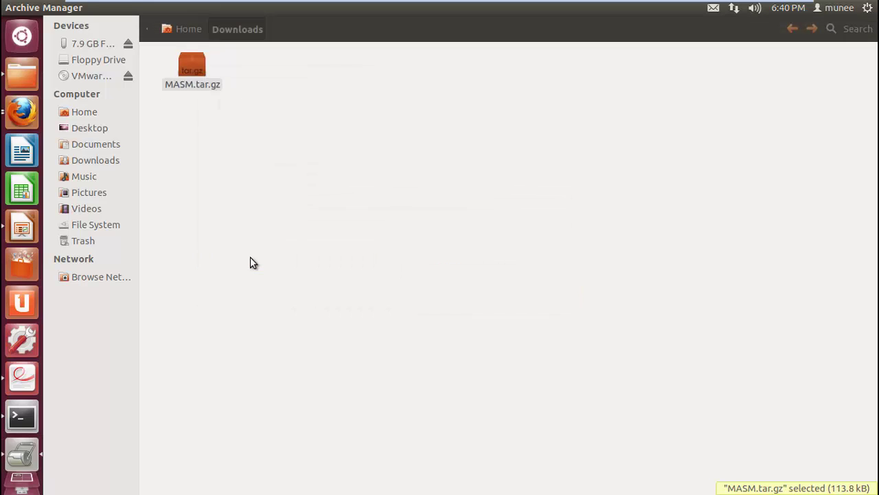
# Launch DOSBox Emulator and move its window clear of the extracted files.
pyautogui.click(18, 36)
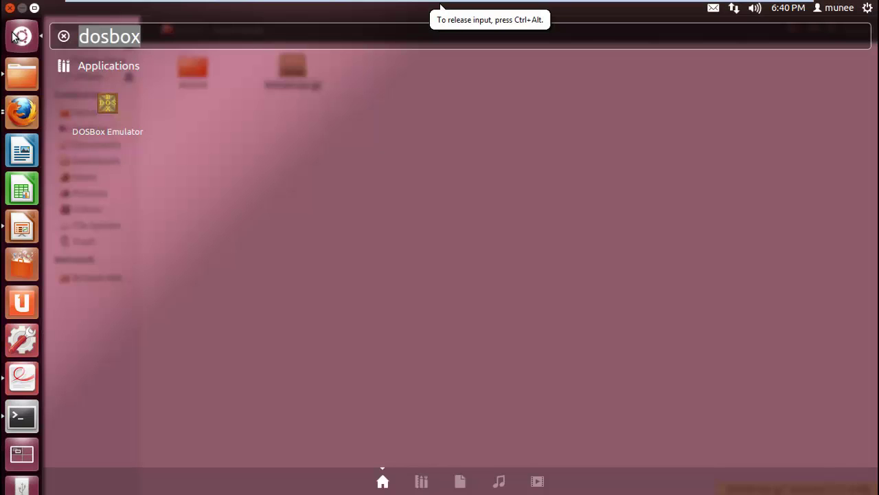
pyautogui.click(106, 105)
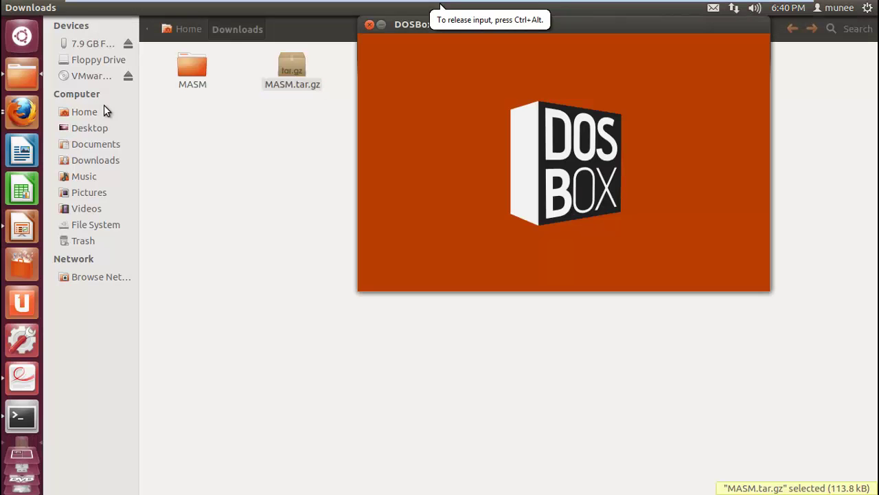
pyautogui.moveTo(453, 23); pyautogui.dragTo(470, 132)
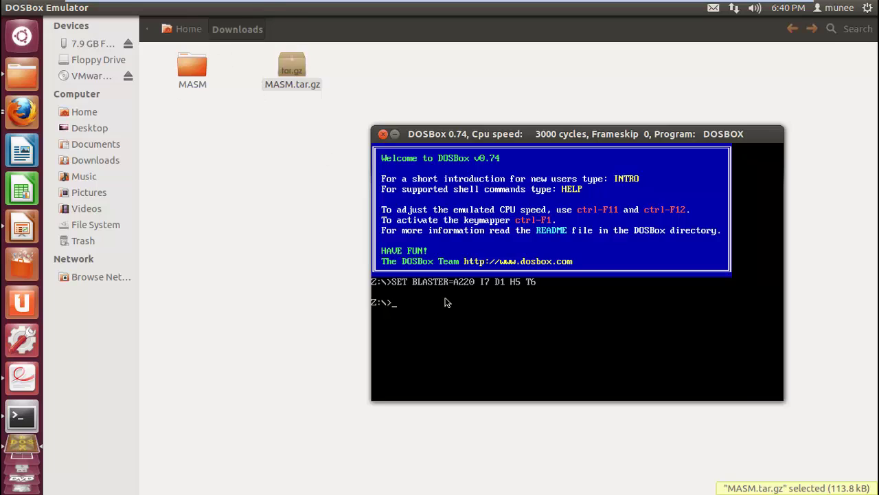
# Mount the Downloads/MASM folder of the user's home directory as drive c: in DOSBox.
pyautogui.write('mount')
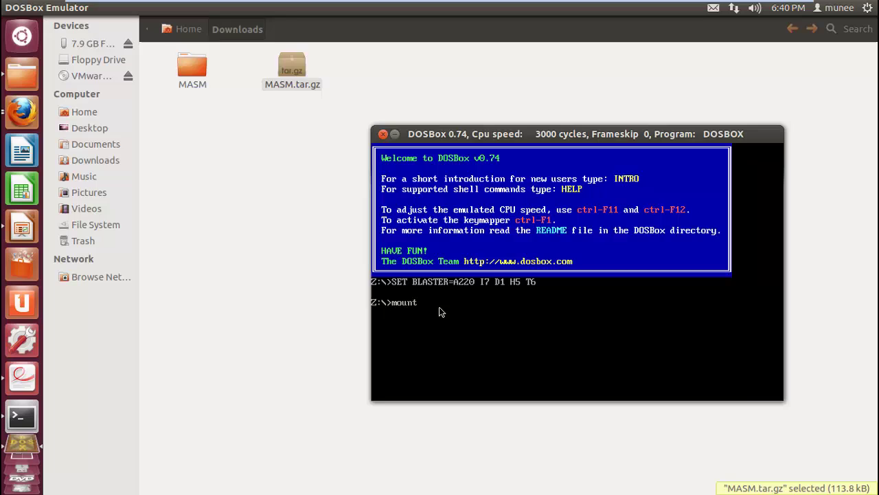
pyautogui.write(' c')
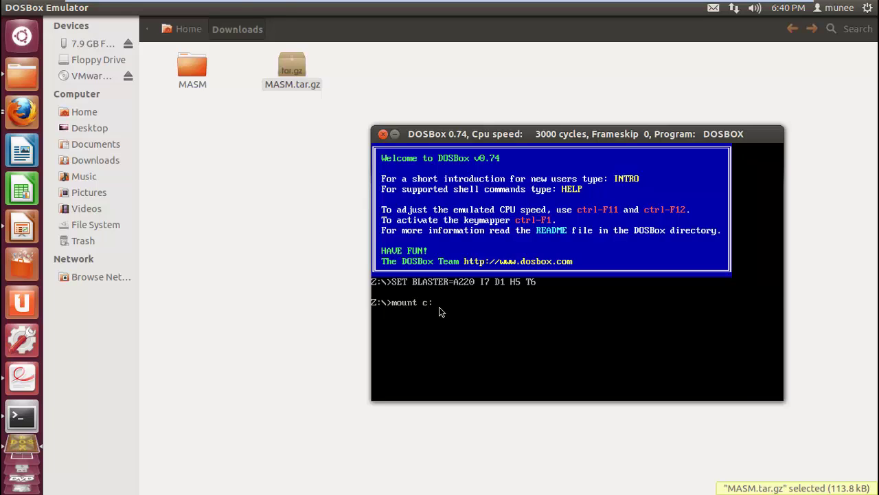
pyautogui.write(': /home/munee/')
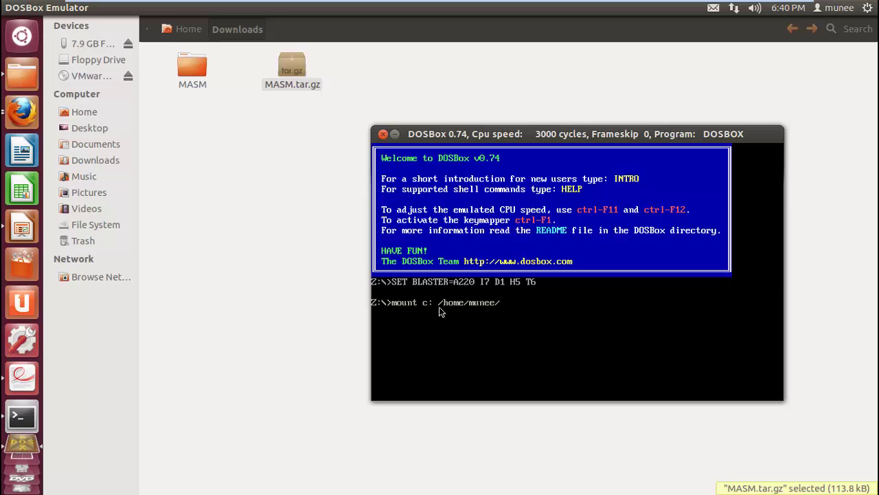
pyautogui.write('Downloads')
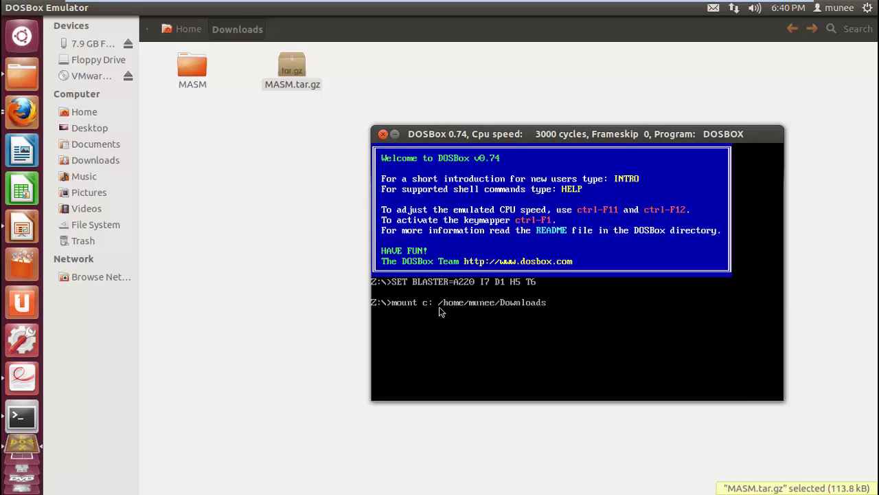
pyautogui.write('/MASM')
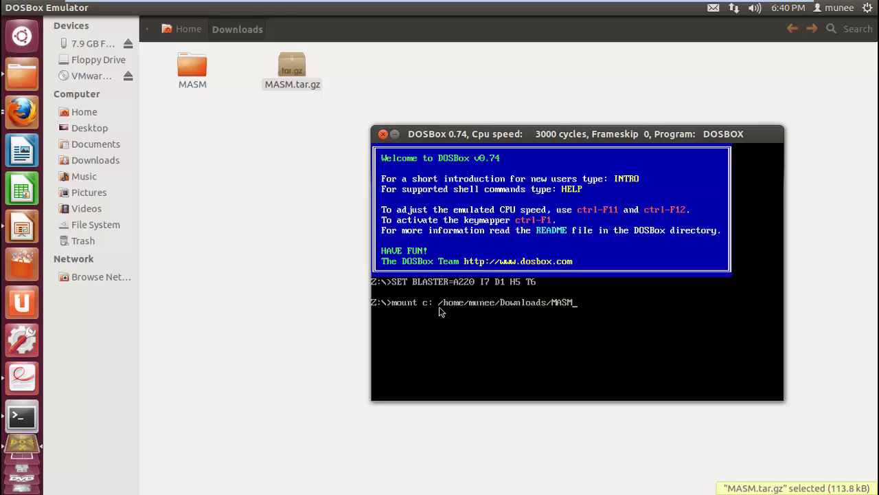
pyautogui.press('Return')
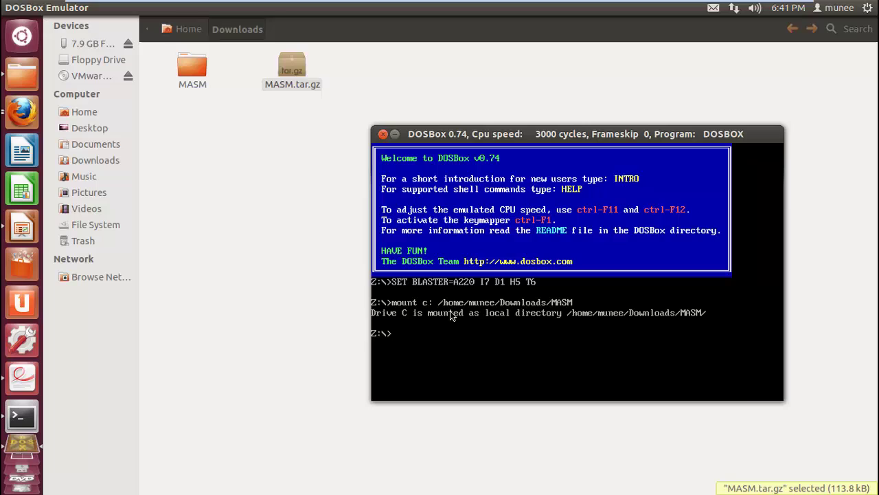
# Change to drive c: and list its directory contents with dir.
pyautogui.write('c:')
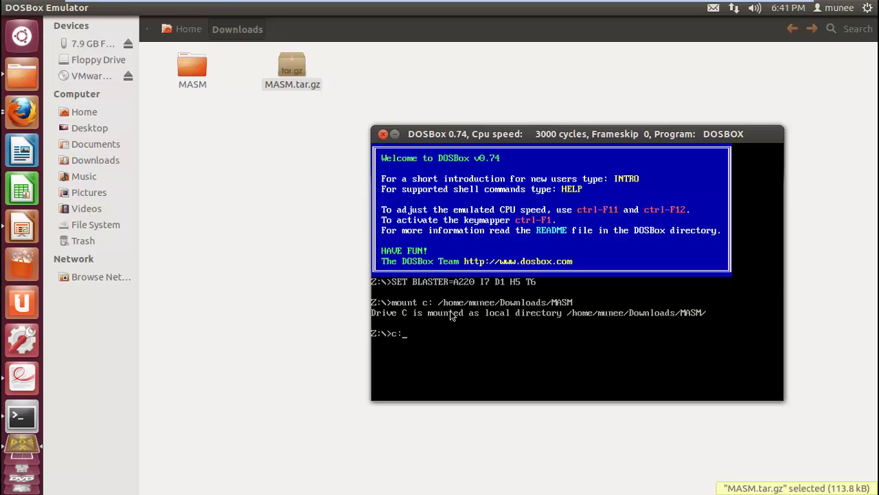
pyautogui.press('Return')
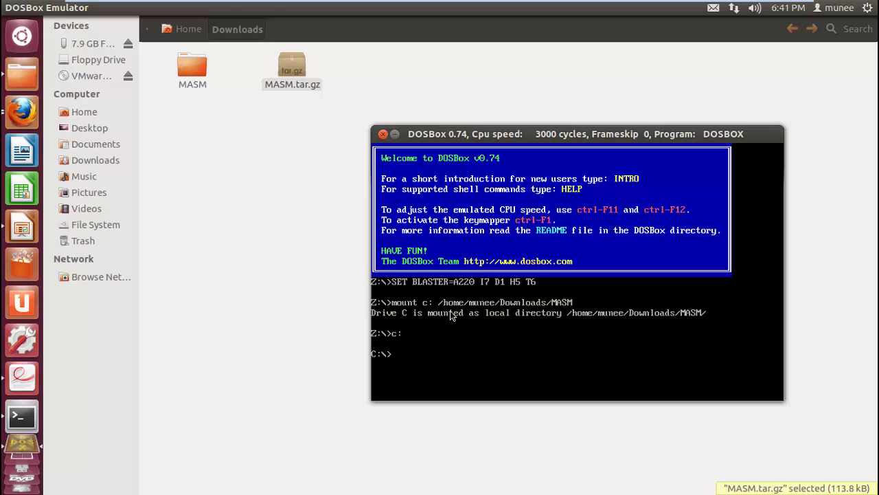
pyautogui.write('dir')
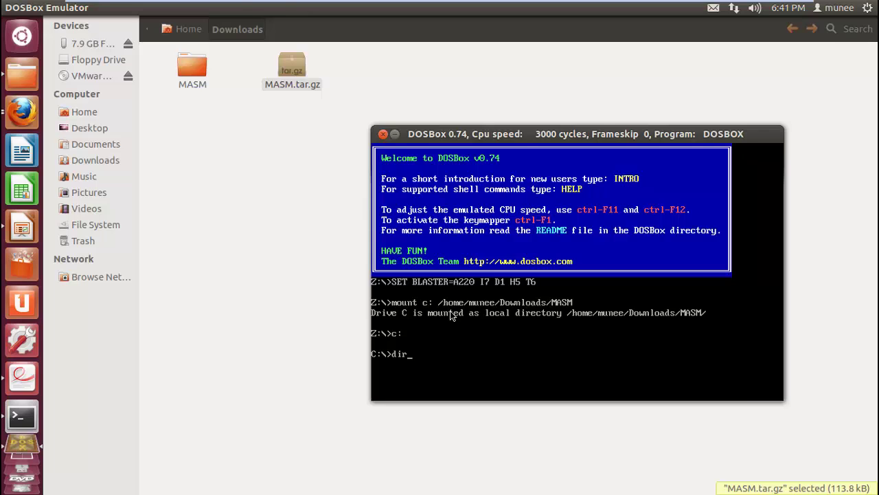
pyautogui.press('Return')
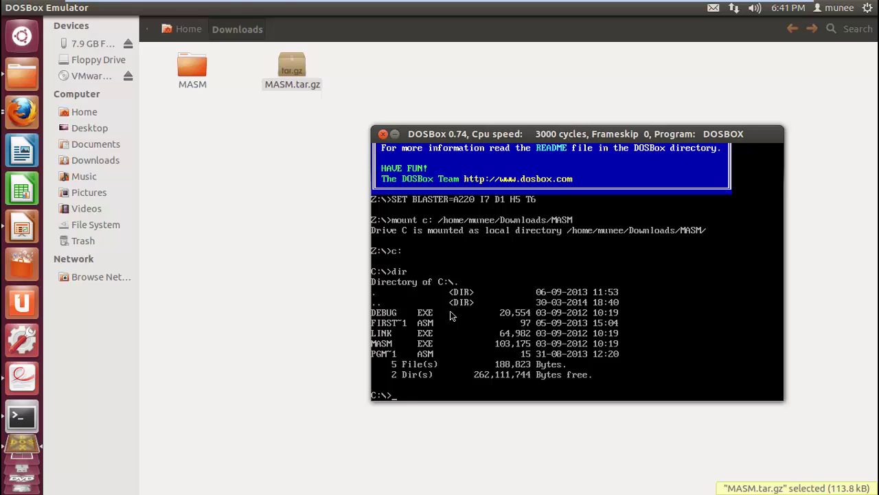
# Create the file sam.asm on drive C with copy con, ending the input without entering any code.
pyautogui.write('copy con sam.')
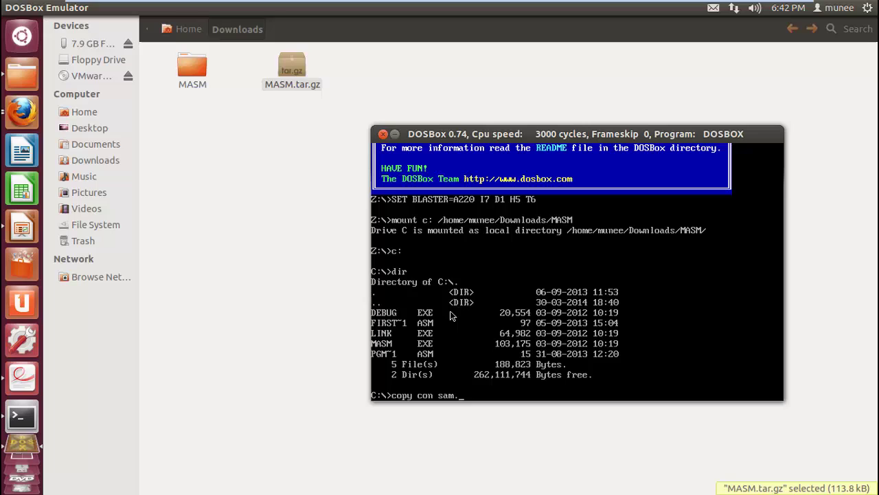
pyautogui.write('asm')
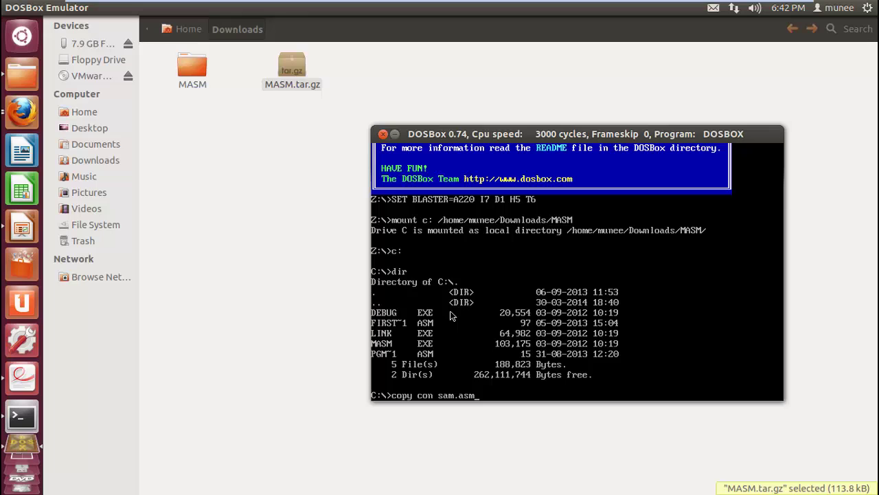
pyautogui.press('Return')
pyautogui.hotkey('ctrl', 'z')
pyautogui.press('Return')
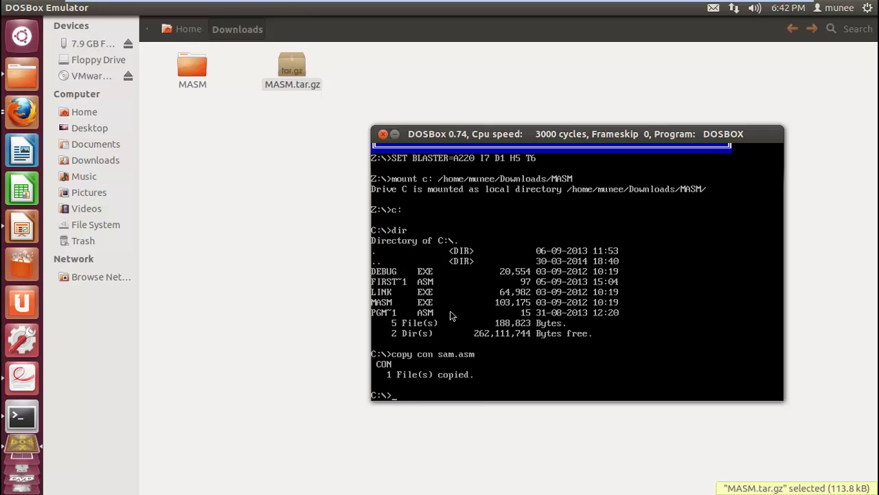
# Open SAM.ASM from the MASM folder in gedit and move the editor window toward the middle of the screen.
pyautogui.click(186, 68)
pyautogui.doubleClick(186, 68)
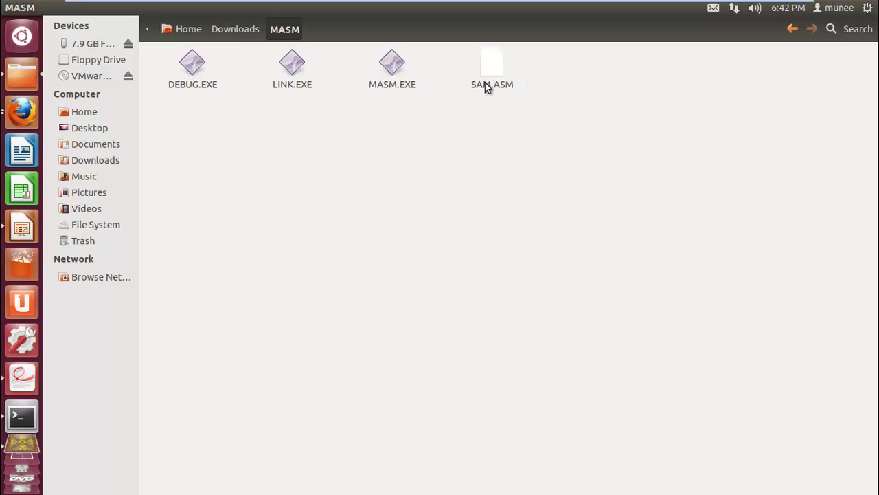
pyautogui.click(494, 83)
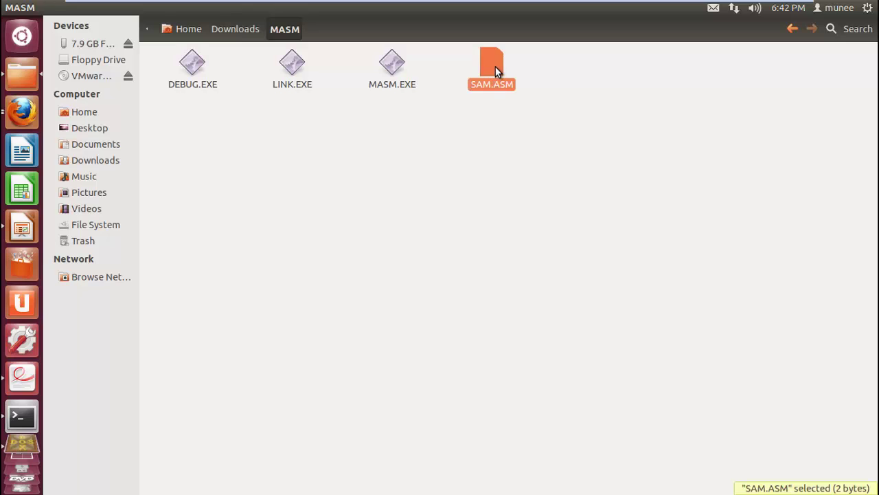
pyautogui.rightClick(495, 67)
pyautogui.click(511, 74)
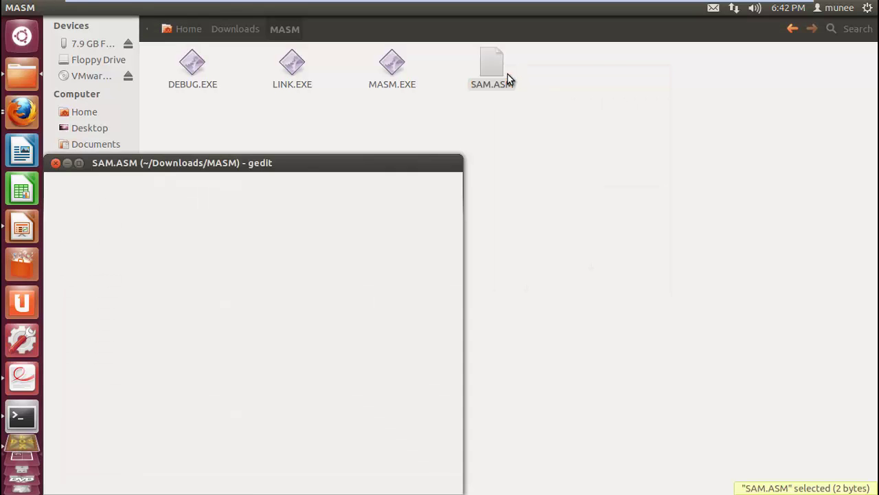
pyautogui.moveTo(235, 166); pyautogui.dragTo(532, 132)
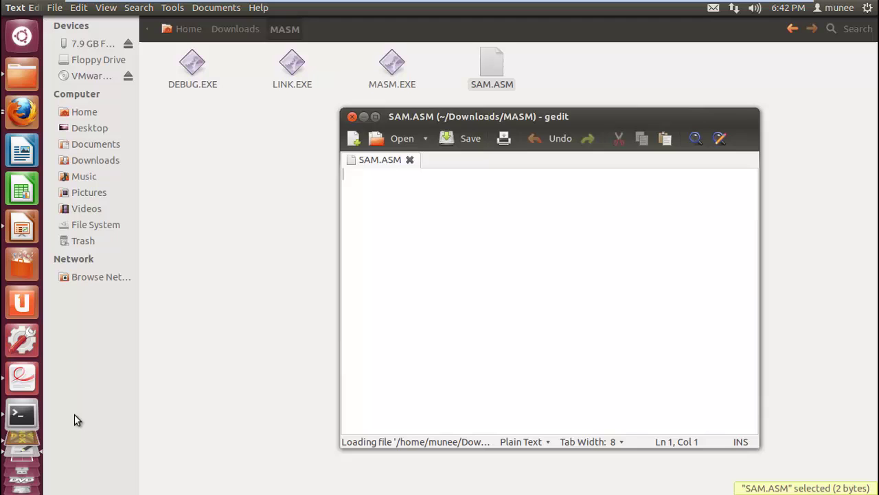
# Switch to masm-guide.pdf and copy the highlighted sample assembly program under instruction 6 on page 2.
pyautogui.click(23, 226)
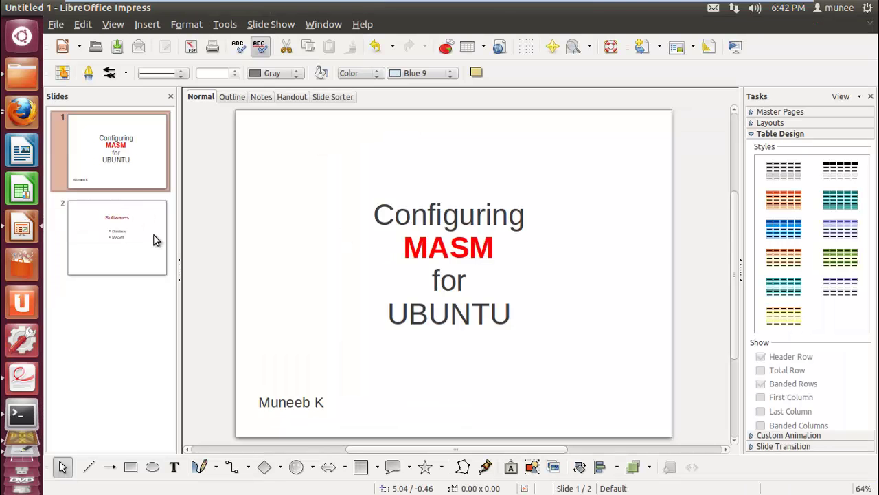
pyautogui.click(22, 375)
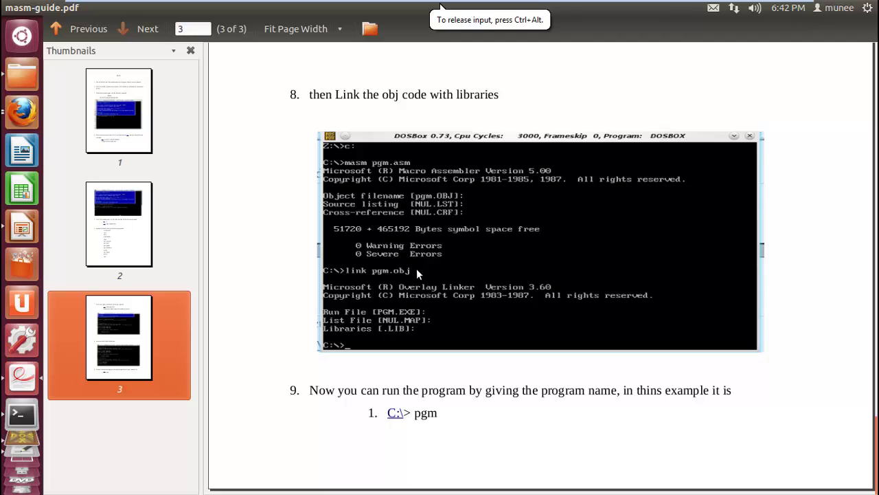
pyautogui.scroll(15, 416, 268)
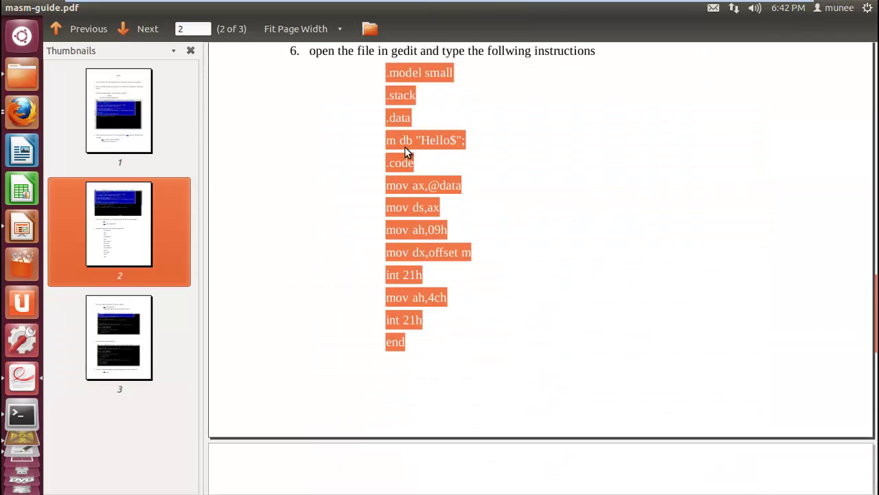
pyautogui.rightClick(404, 147)
pyautogui.click(432, 222)
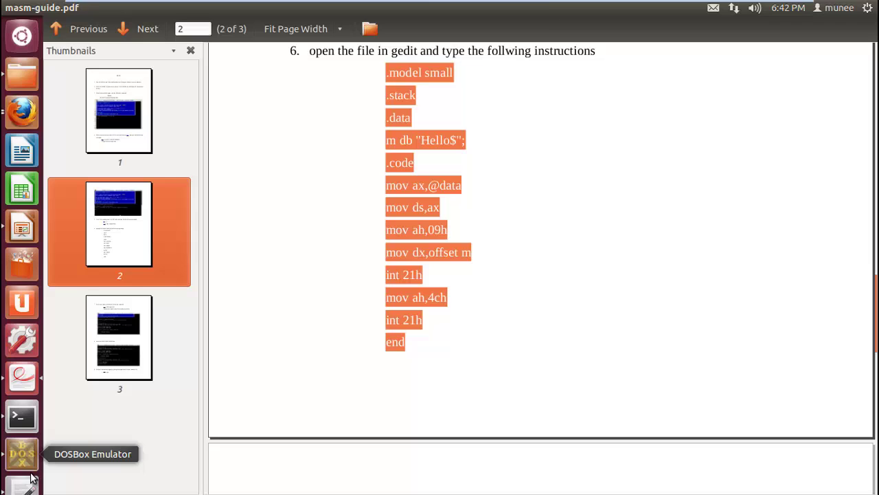
# Switch back to gedit, paste the copied assembly program into SAM.ASM and save the file.
pyautogui.click(23, 476)
pyautogui.rightClick(448, 267)
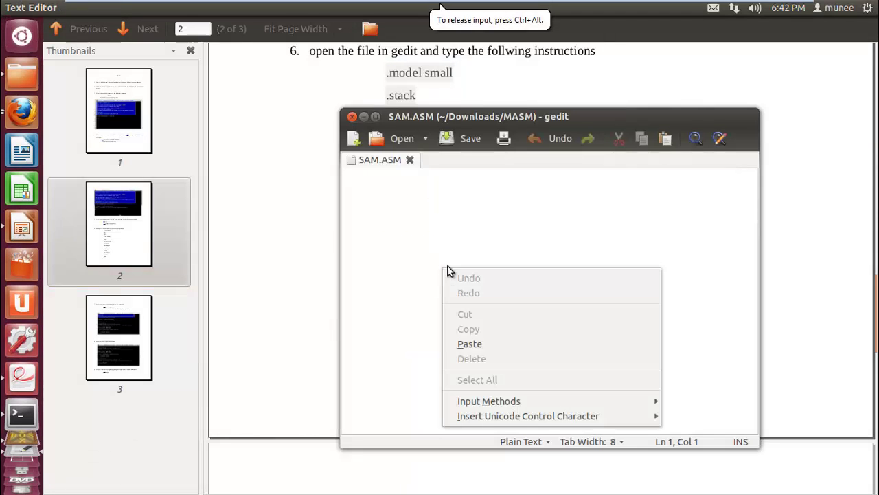
pyautogui.click(465, 344)
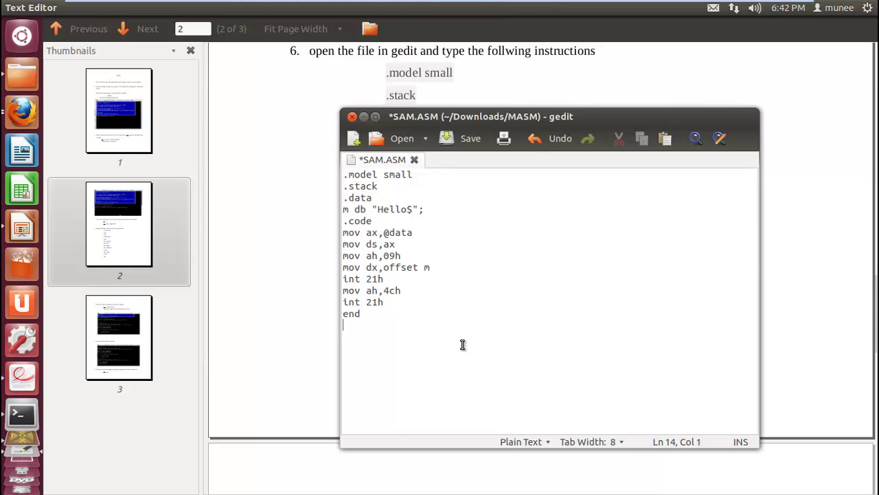
pyautogui.hotkey('ctrl', 's')
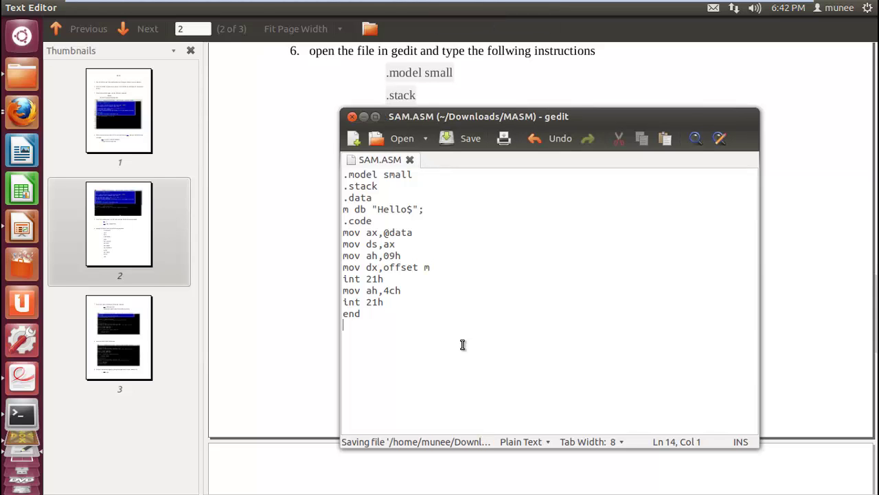
# Close the gedit editor, minimize the PDF guide and the Impress presentation, and return to DOSBox over the MASM folder.
pyautogui.click(353, 116)
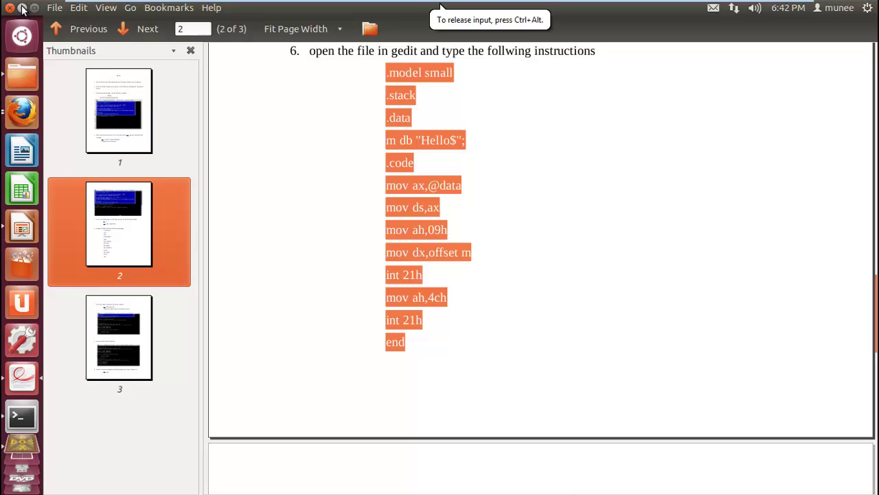
pyautogui.click(22, 7)
pyautogui.click(23, 451)
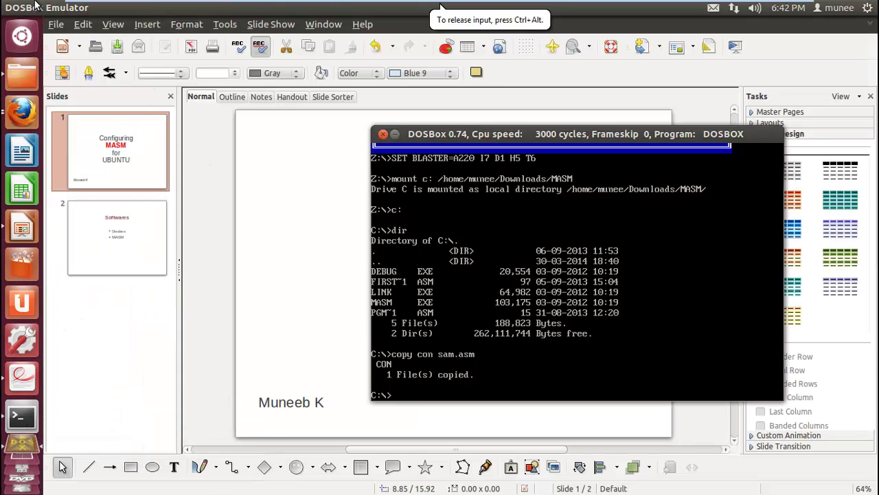
pyautogui.click(321, 149)
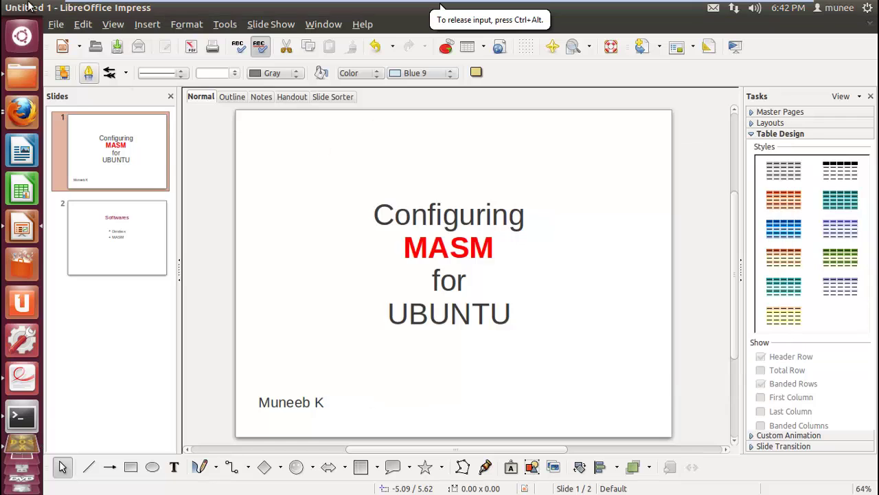
pyautogui.click(21, 9)
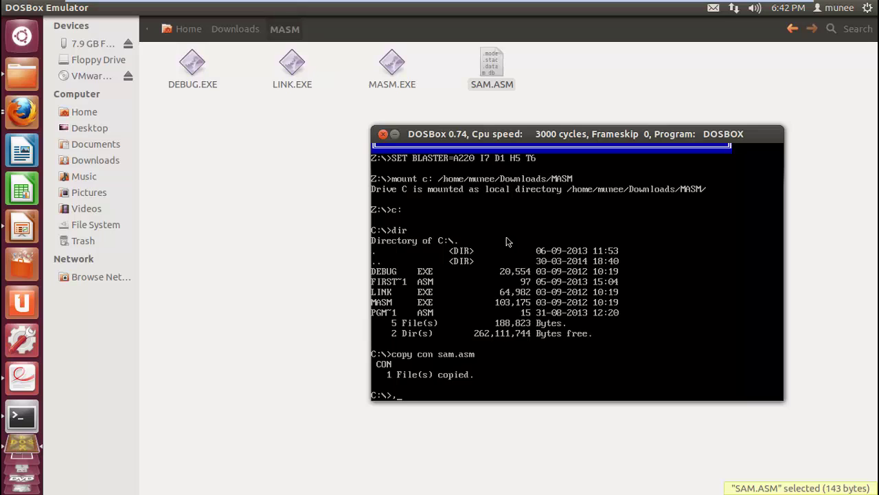
# Assemble sam.asm with masm, accepting the default object filename, source listing and cross-reference.
pyautogui.write('masm')
pyautogui.write('sam.asm')
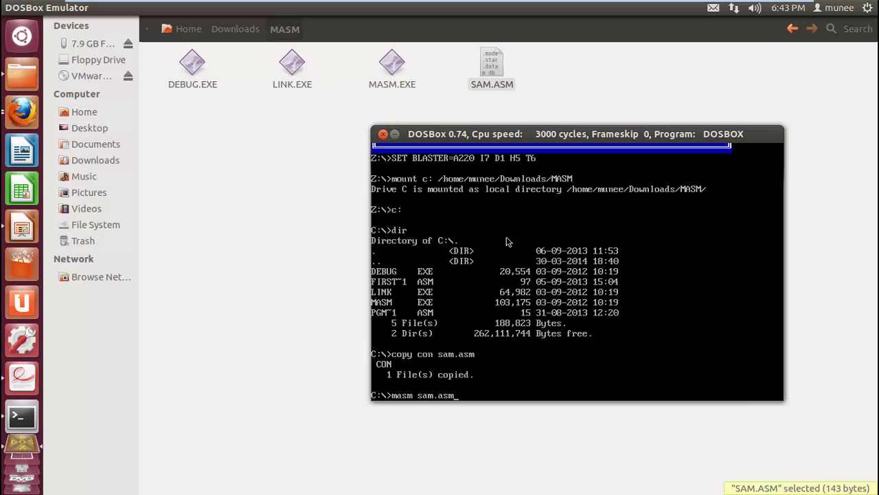
pyautogui.press('Return')
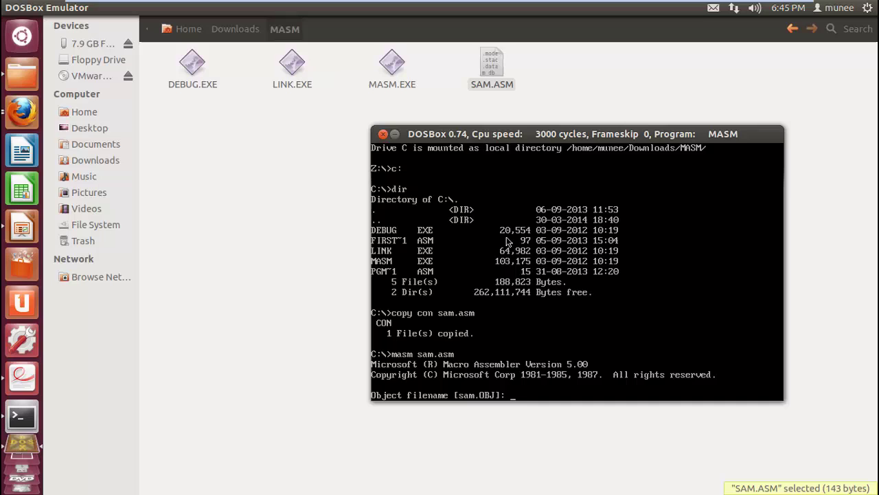
pyautogui.press('Return')
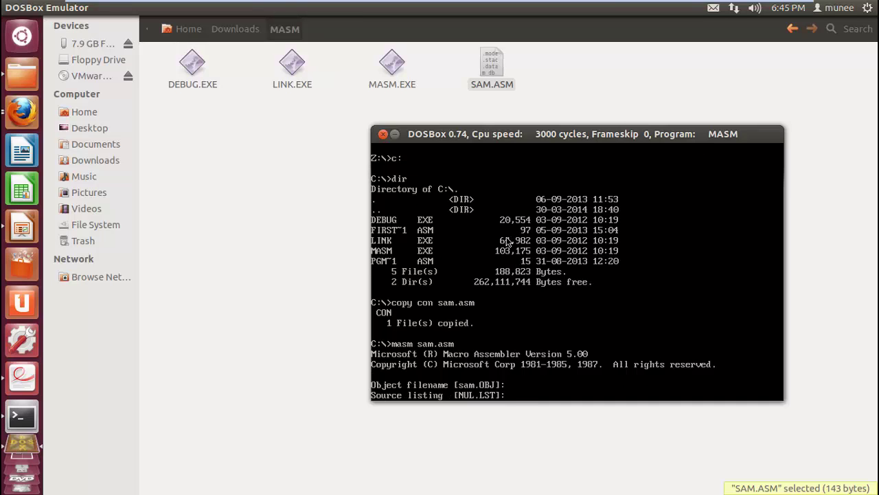
pyautogui.press('Return')
pyautogui.press('Return')
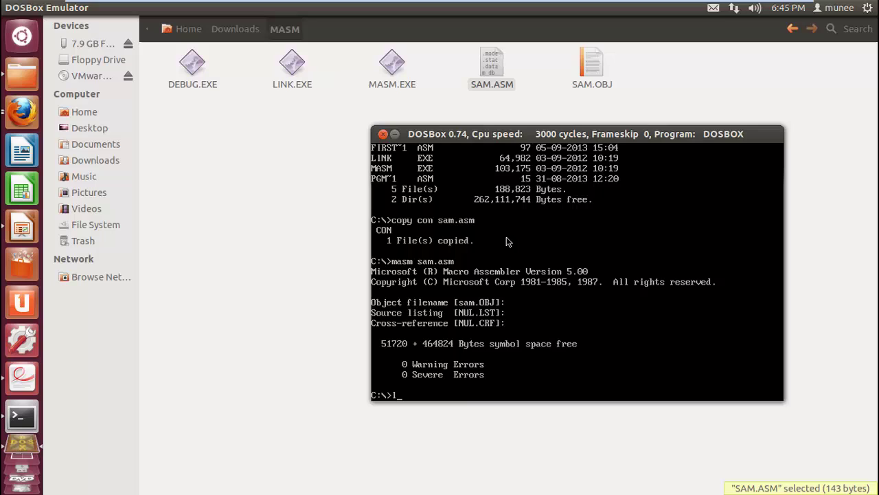
# Link sam.obj with the default run file, list file and libraries, and run the sam program.
pyautogui.write('link')
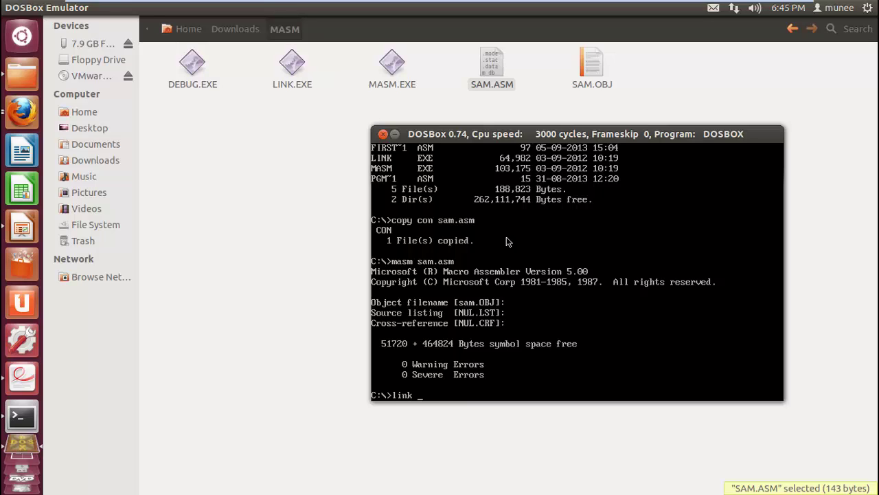
pyautogui.write(' sam.obj')
pyautogui.press('Return')
pyautogui.press('Return')
pyautogui.press('Return')
pyautogui.press('Return')
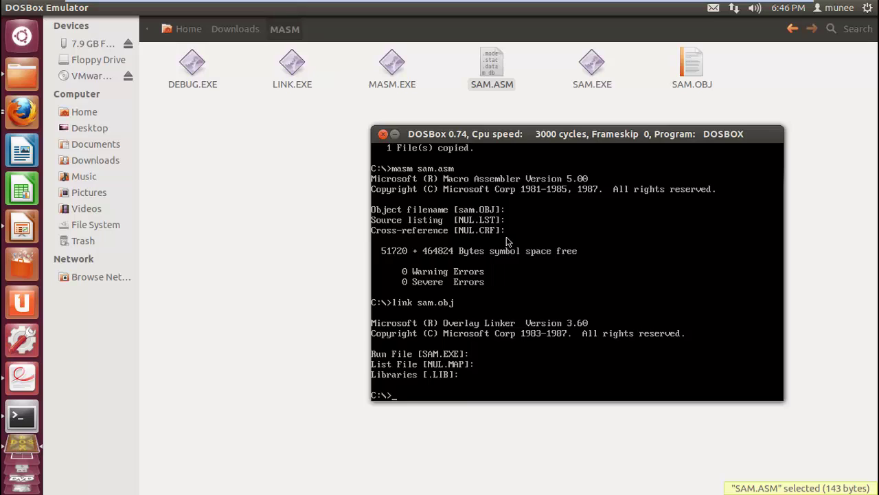
pyautogui.write('sam')
pyautogui.press('Return')
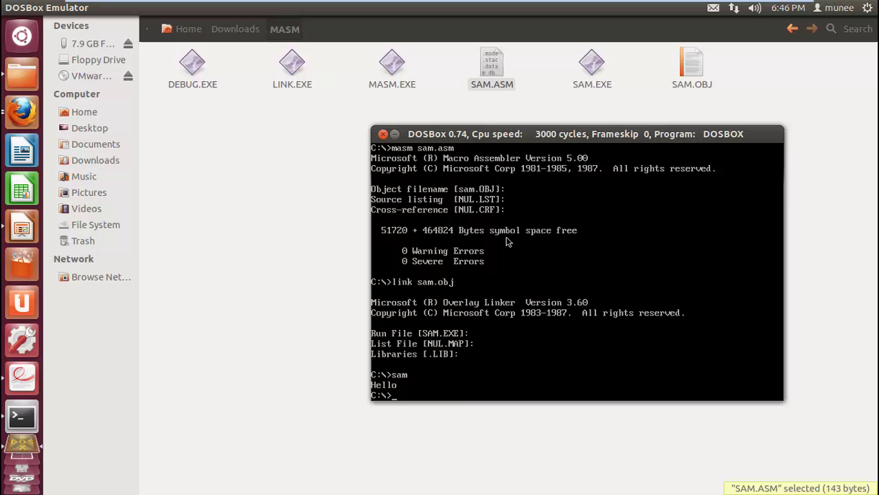